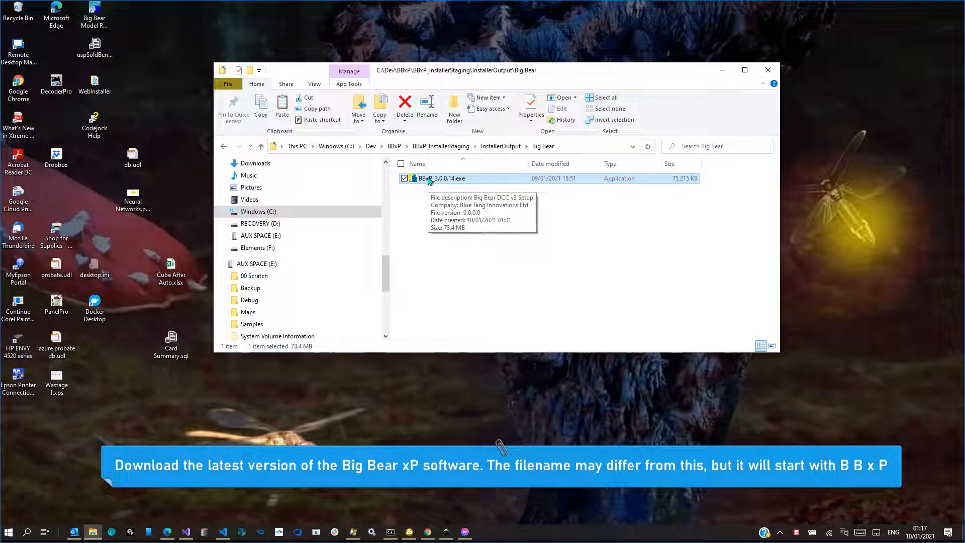
Run the BBxP_3.0.0.14.exe installer with permission to make changes and accept the destination folder C:\Program Files (x86)\Big Bear DCC v3
double_click(430, 179)
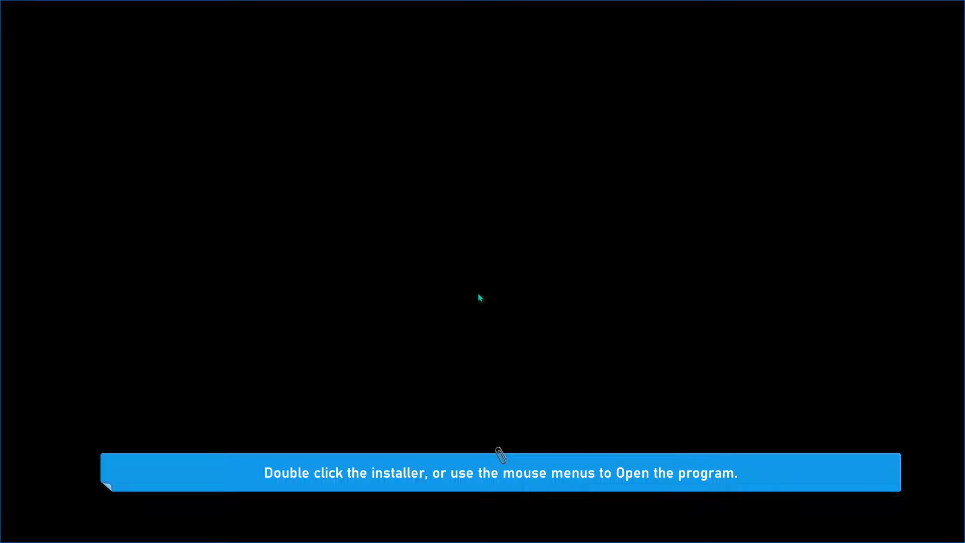
left_click(431, 331)
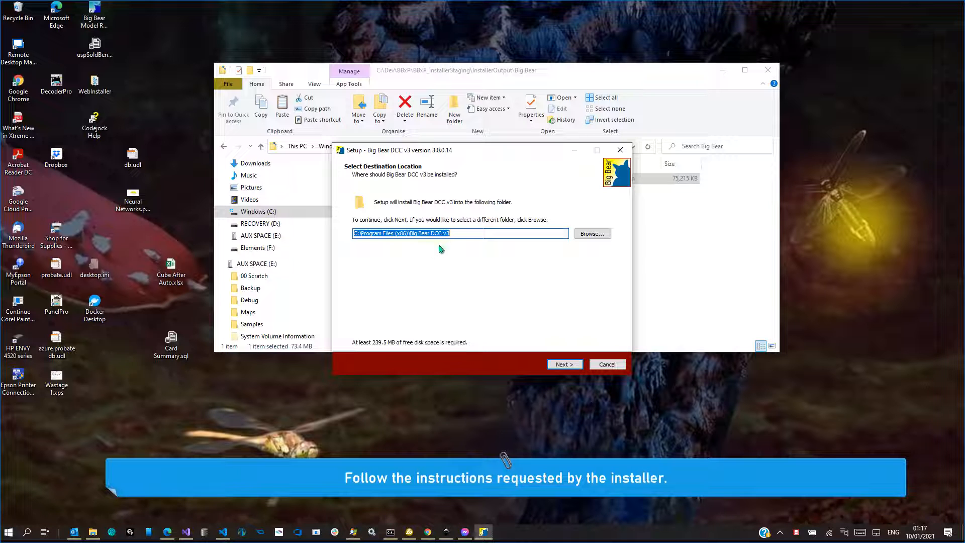
left_click(565, 364)
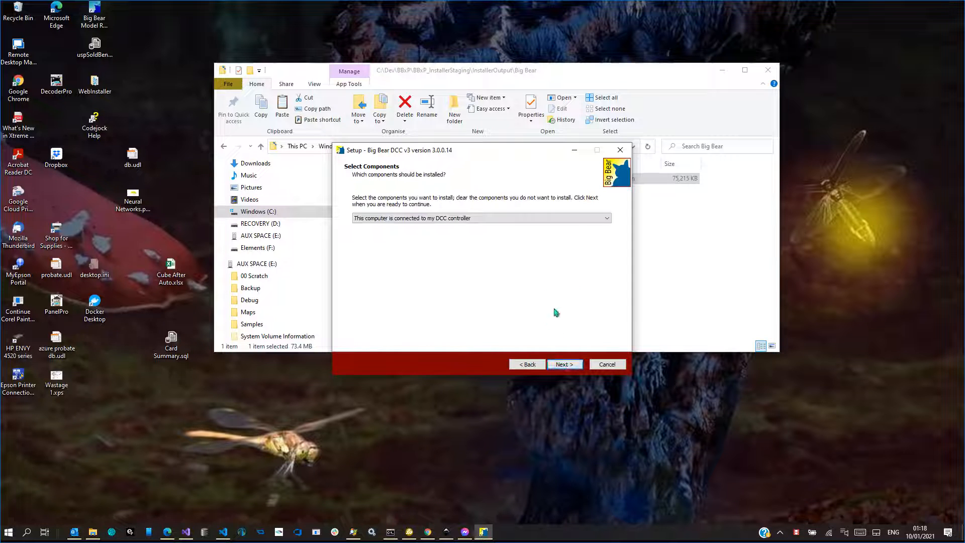
Review the setup types and continue with "This computer is connected to my DCC controller"
left_click(520, 219)
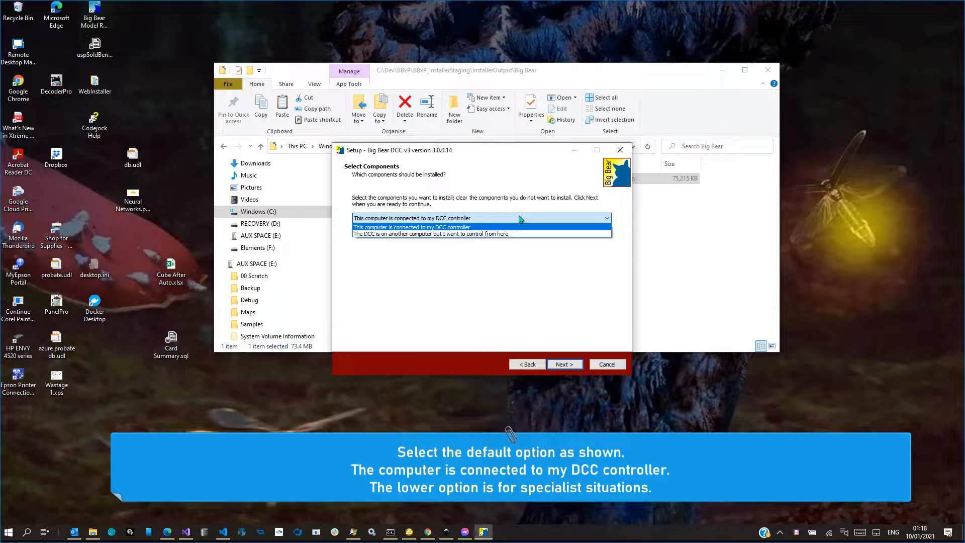
left_click(520, 219)
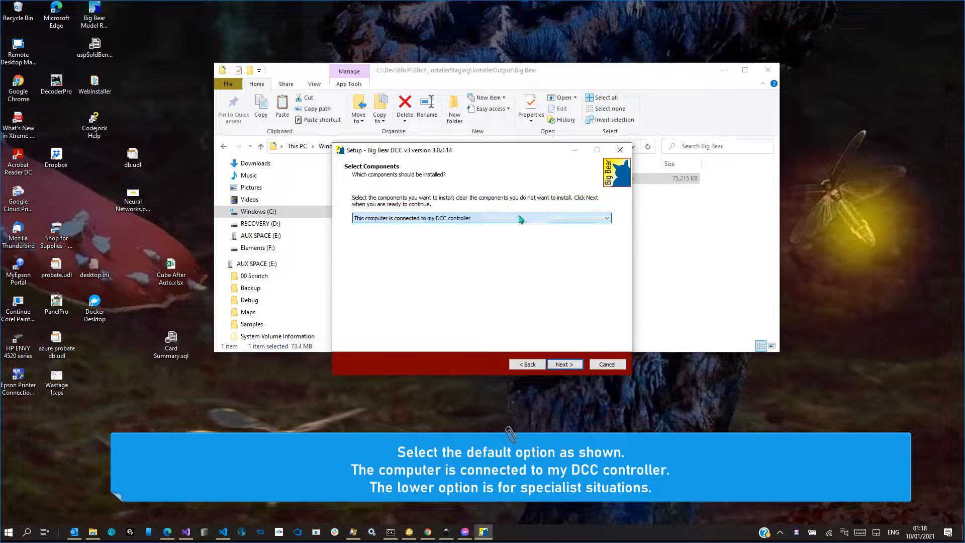
left_click(565, 365)
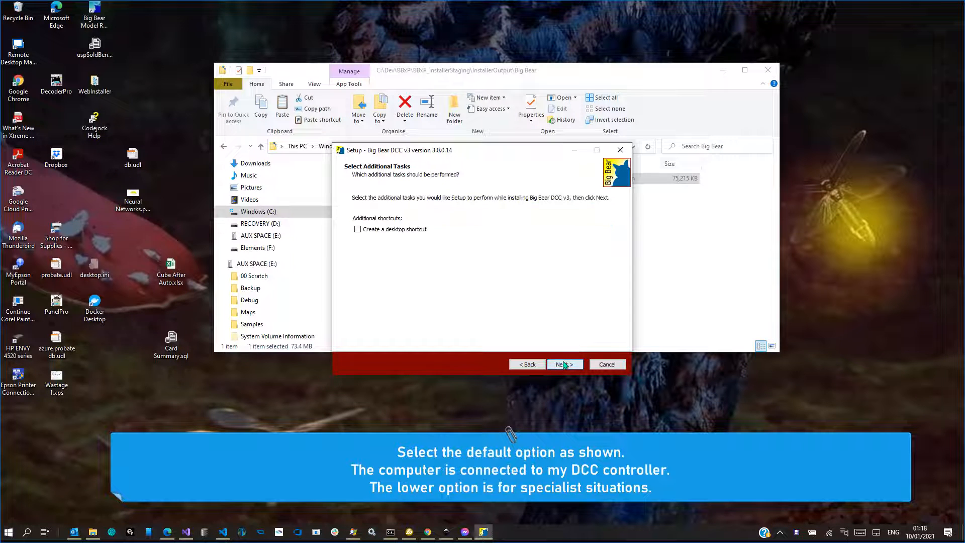
Include a desktop shortcut, install Big Bear DCC v3 and finish the setup wizard
left_click(416, 232)
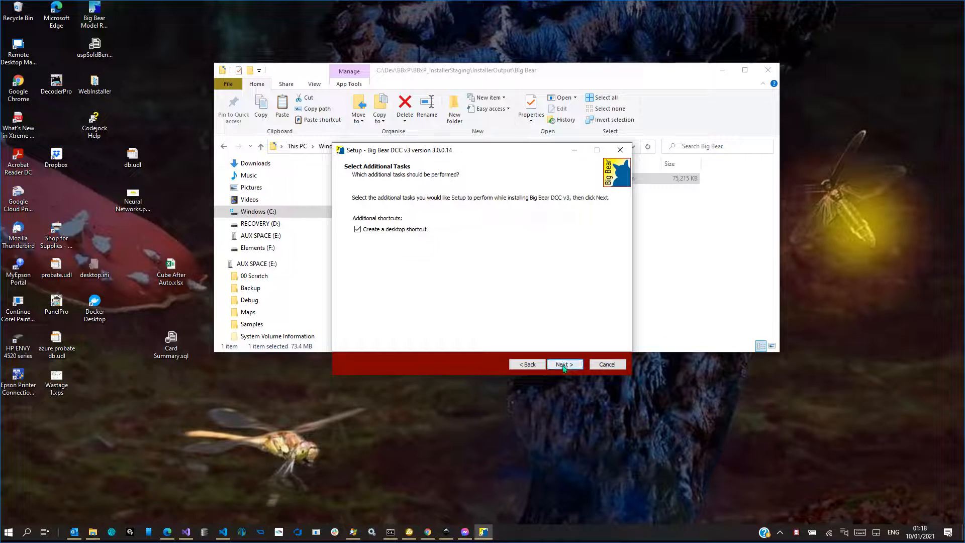
left_click(563, 369)
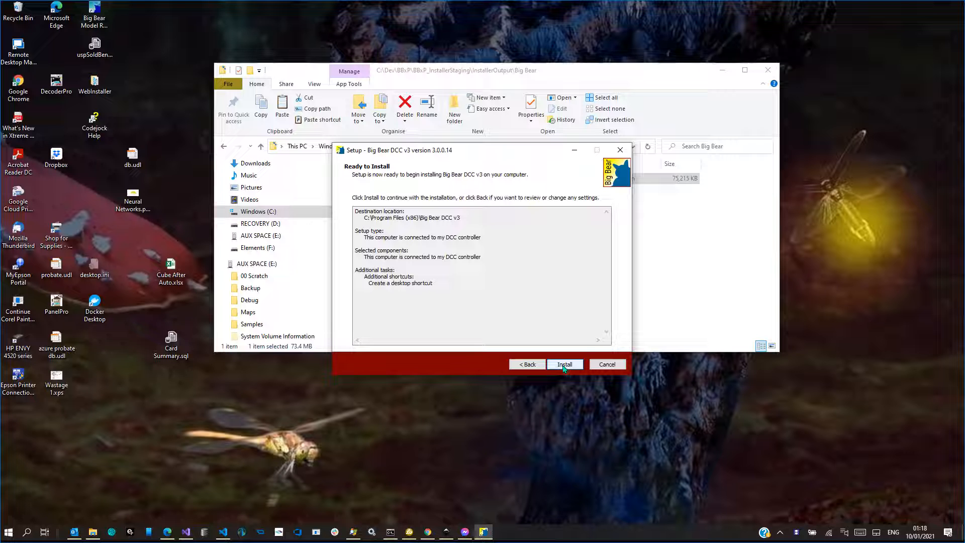
left_click(564, 365)
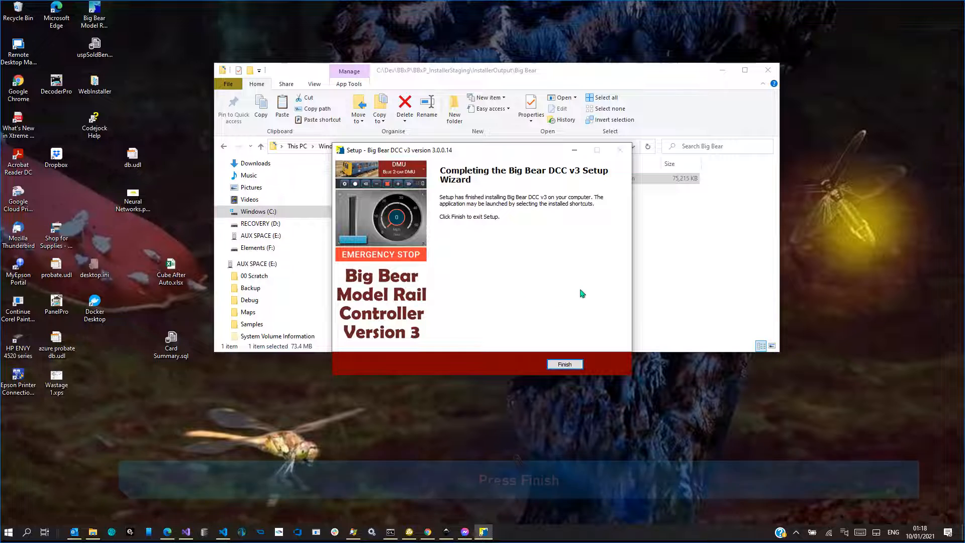
left_click(564, 365)
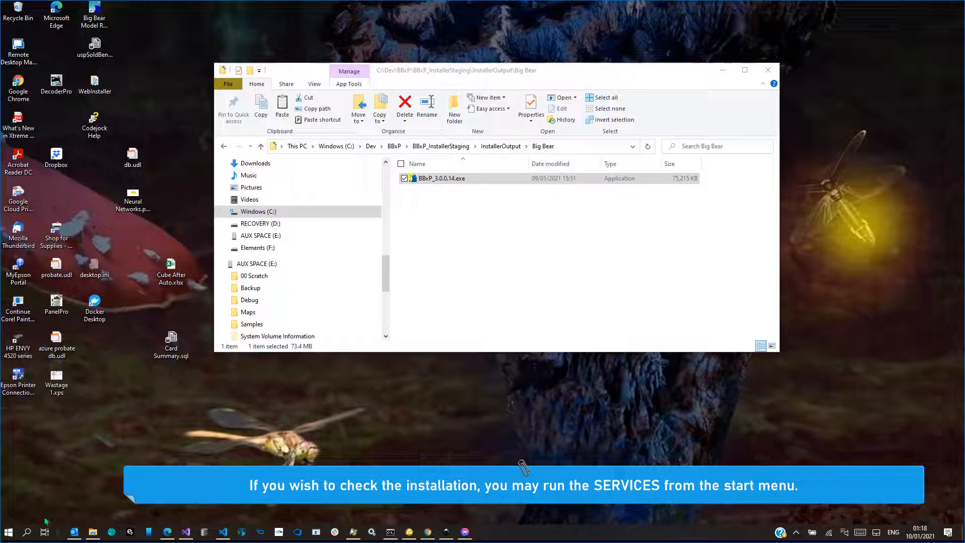
Search Windows for "services" and open the Services app
left_click(9, 532)
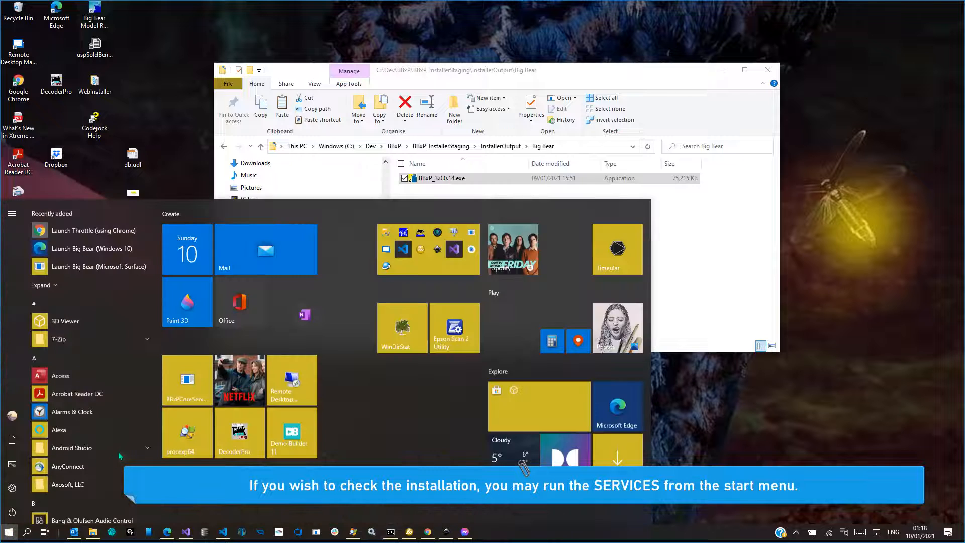
type("services")
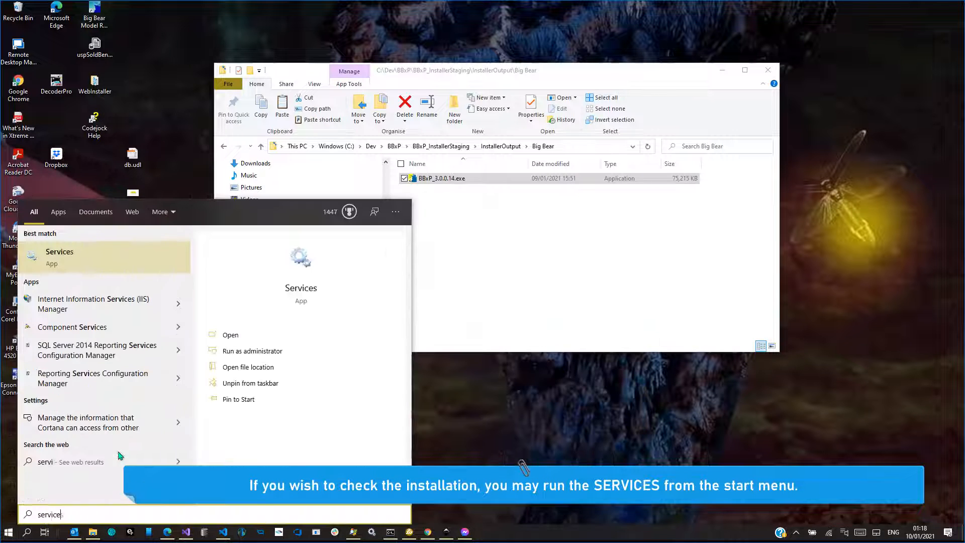
left_click(300, 288)
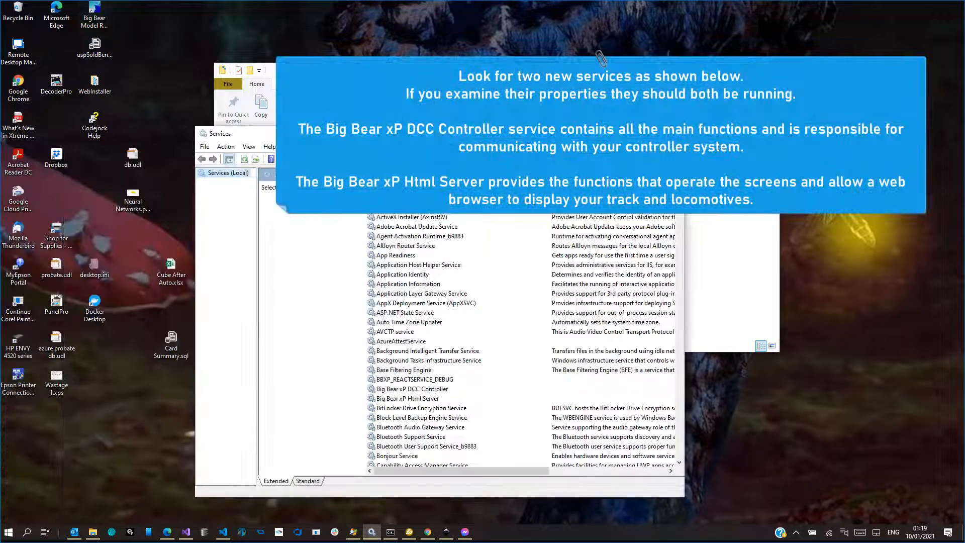
Check the Big Bear xP DCC Controller and Big Bear xP Html Server services, and close the Services window
left_click(405, 390)
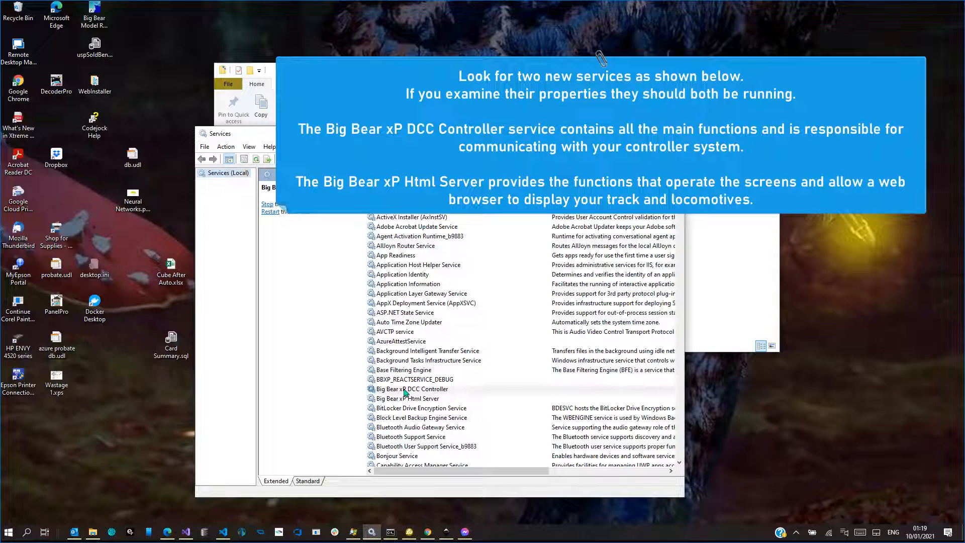
left_click(405, 391)
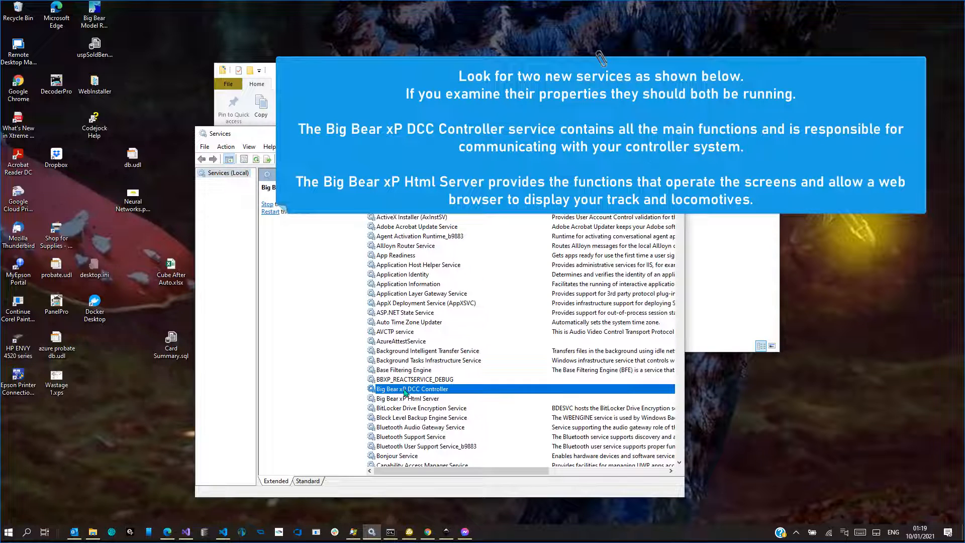
right_click(448, 391)
left_click(433, 399)
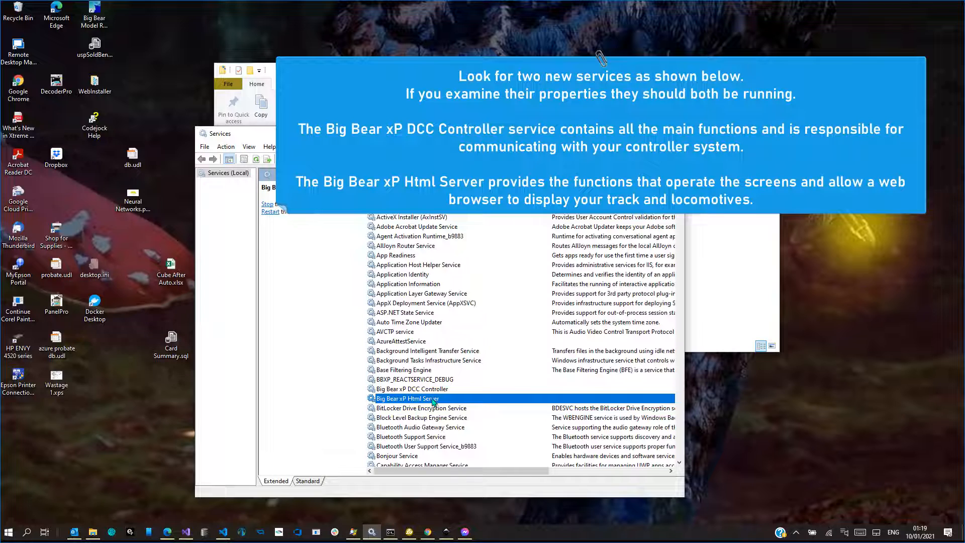
right_click(432, 399)
left_click(408, 391)
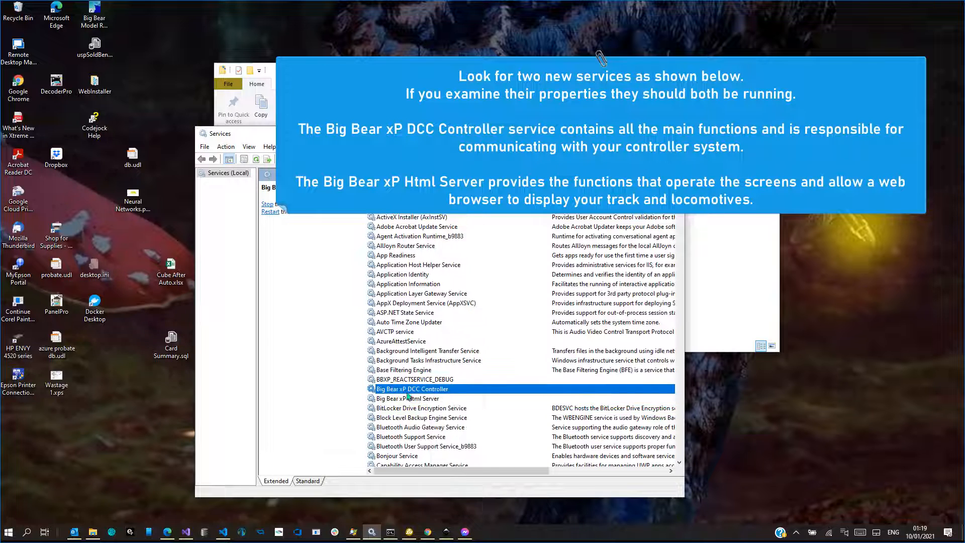
left_click(409, 399)
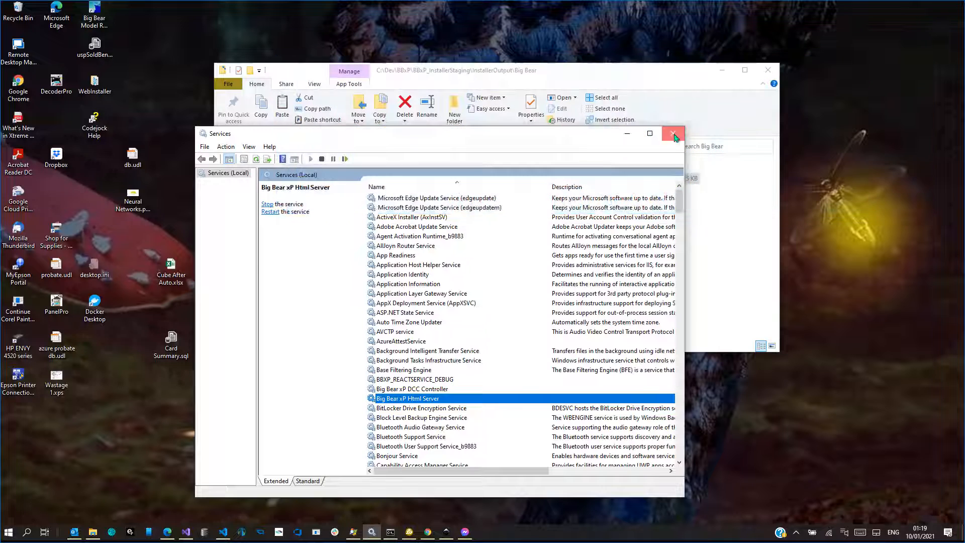
left_click(675, 133)
Start Launch Big Bear (Windows 10) from the Big Bear DCC program group
left_click(9, 533)
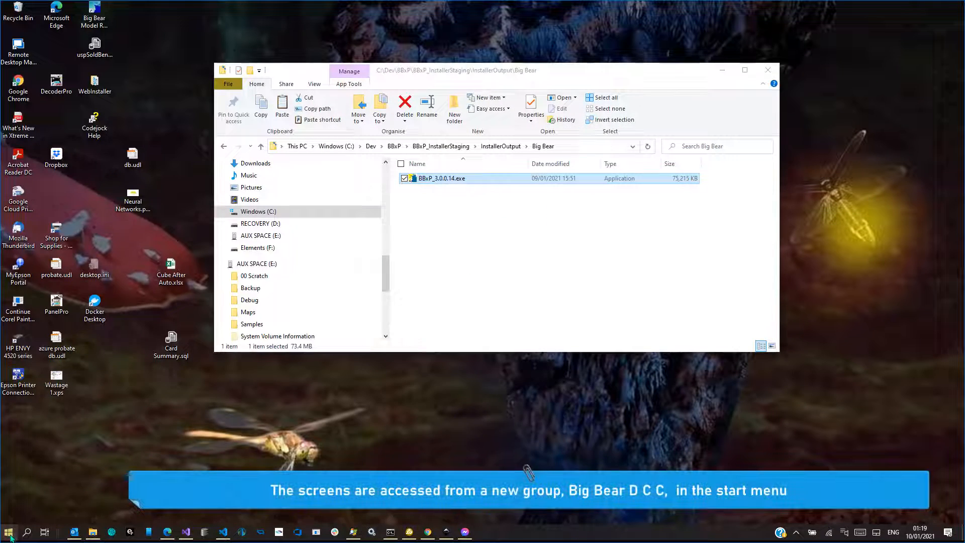
scroll(97, 404, "down", 5)
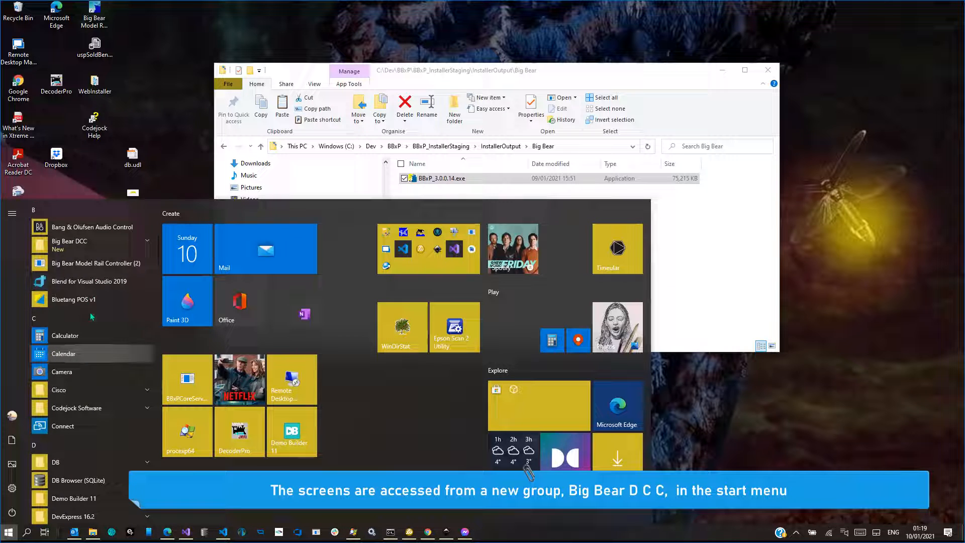
left_click(99, 251)
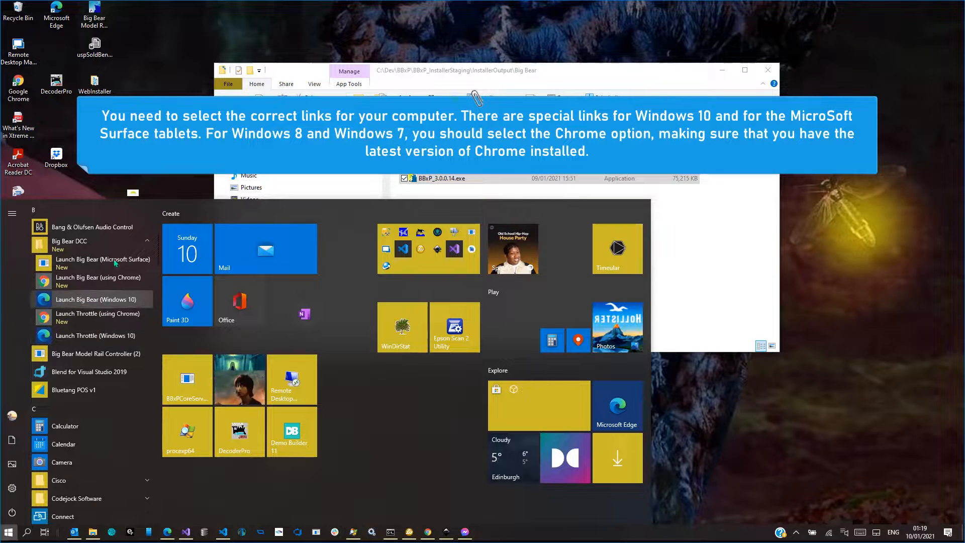
left_click(109, 300)
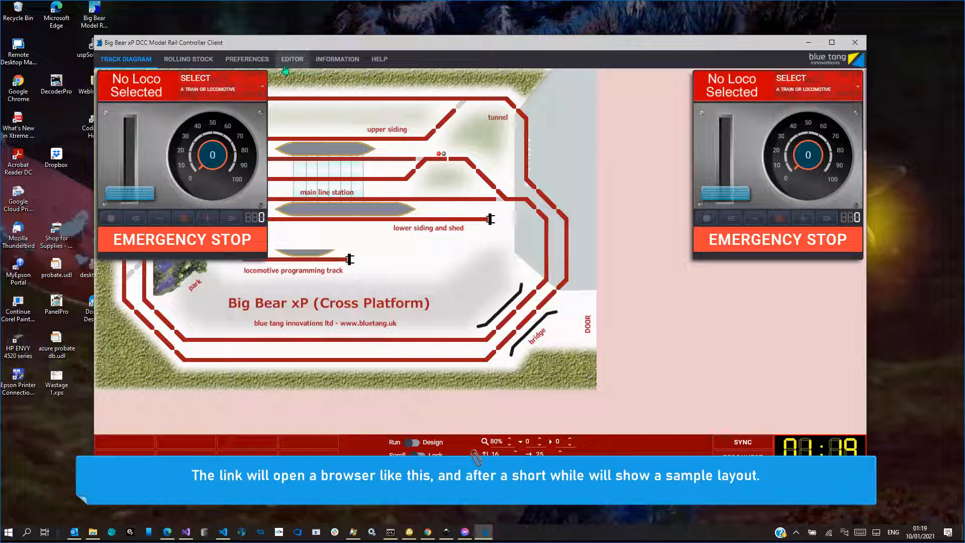
Set the throttle position to Right in the preferences and zoom the track diagram to 90%
left_click(251, 62)
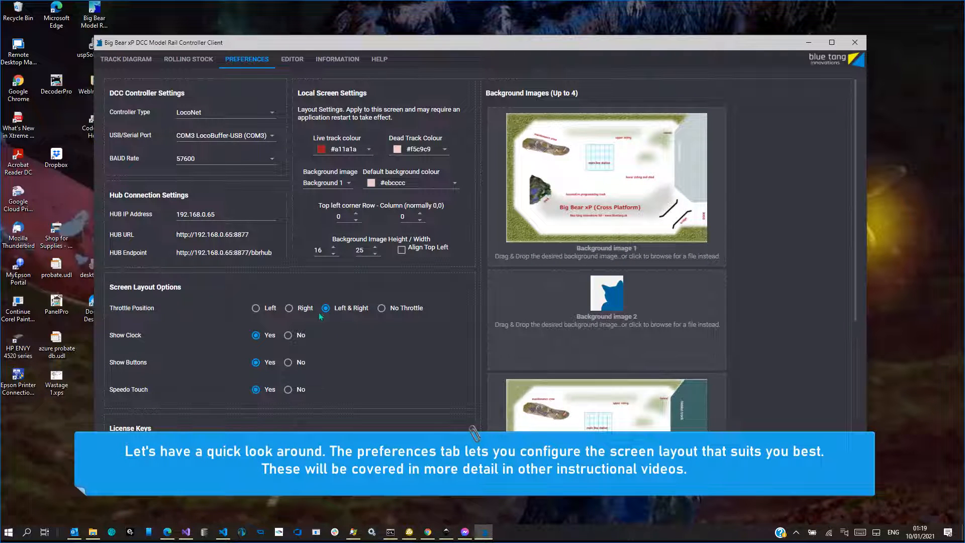
left_click(292, 310)
left_click(130, 66)
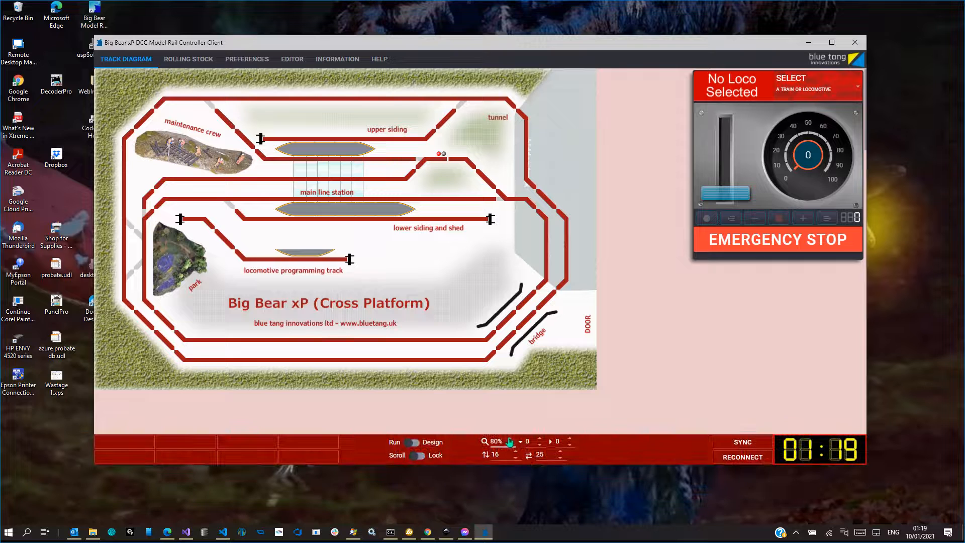
left_click(509, 441)
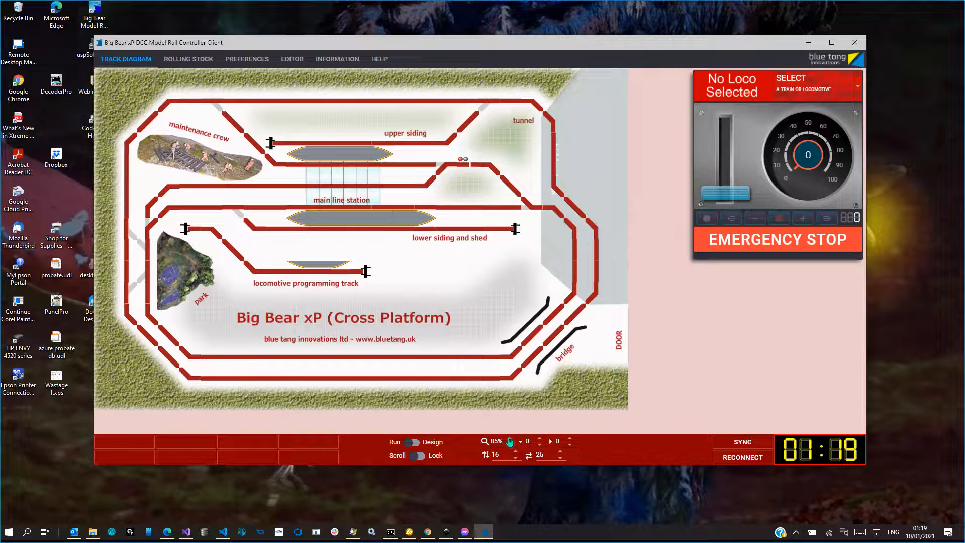
left_click(509, 441)
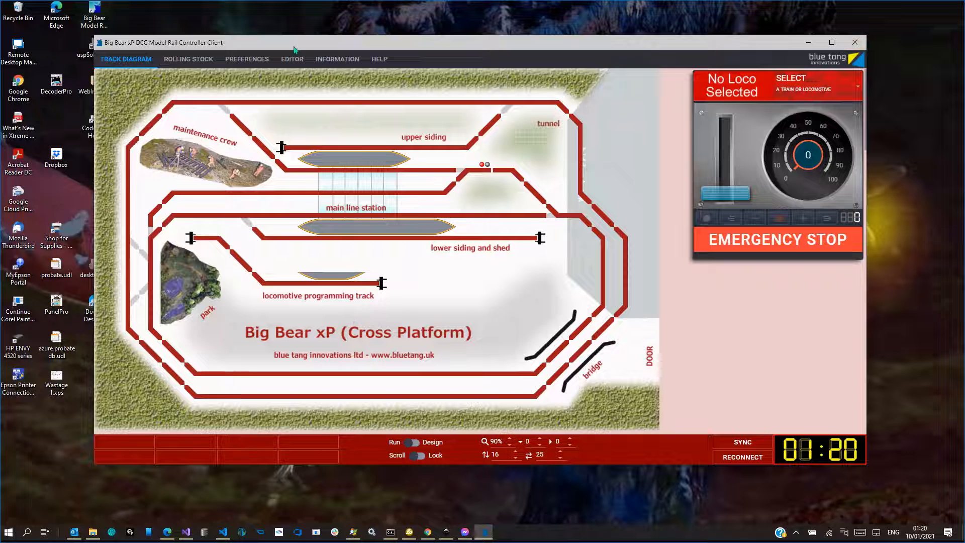
Look through the preferences down to the License Keys section
left_click(247, 59)
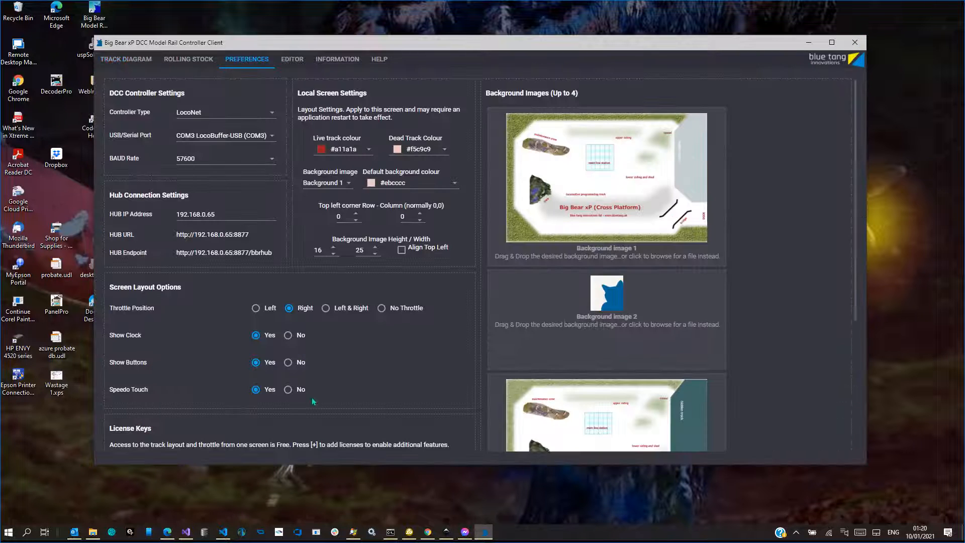
scroll(311, 397, "down", 2)
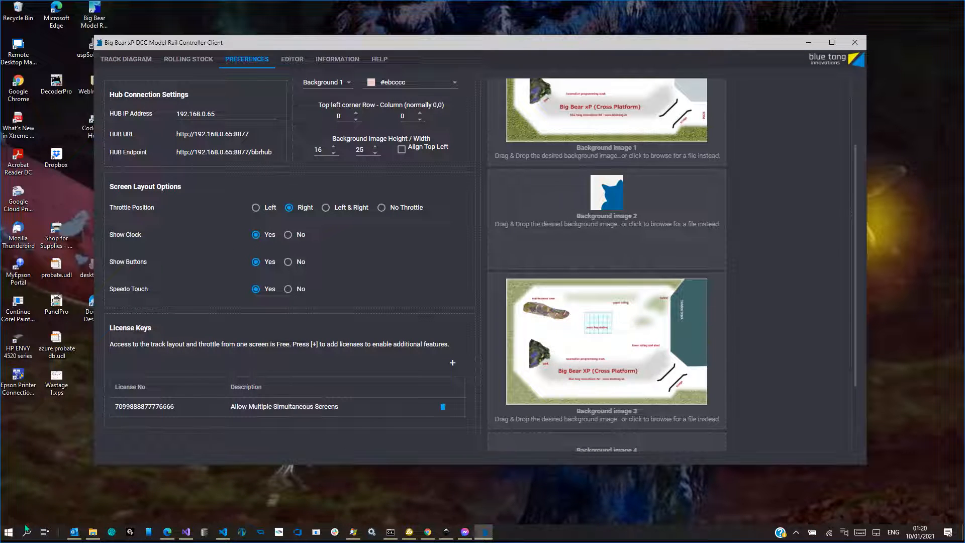
Start Launch Throttle (Windows 10) from the Big Bear DCC program group and select the Class 37 locomotive in it
left_click(8, 533)
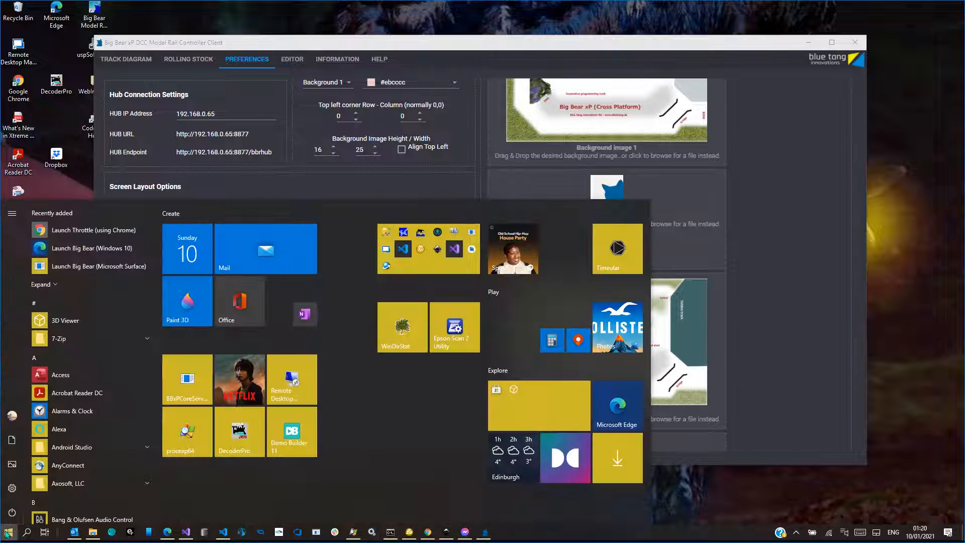
scroll(76, 430, "down", 2)
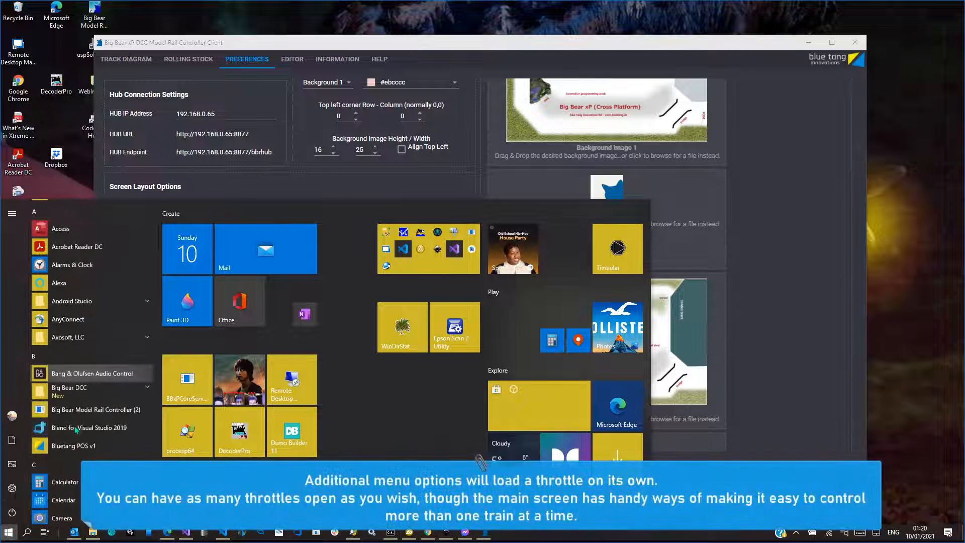
left_click(98, 398)
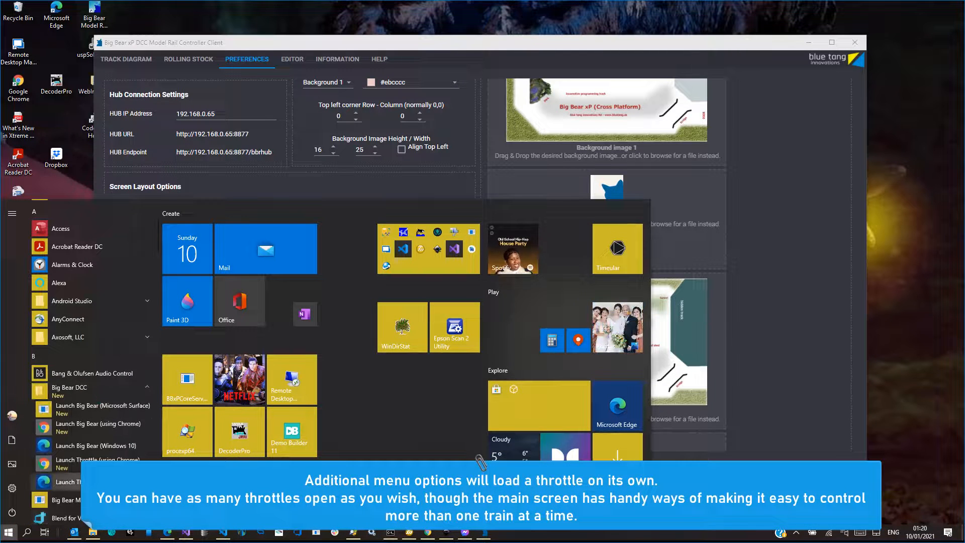
left_click(95, 481)
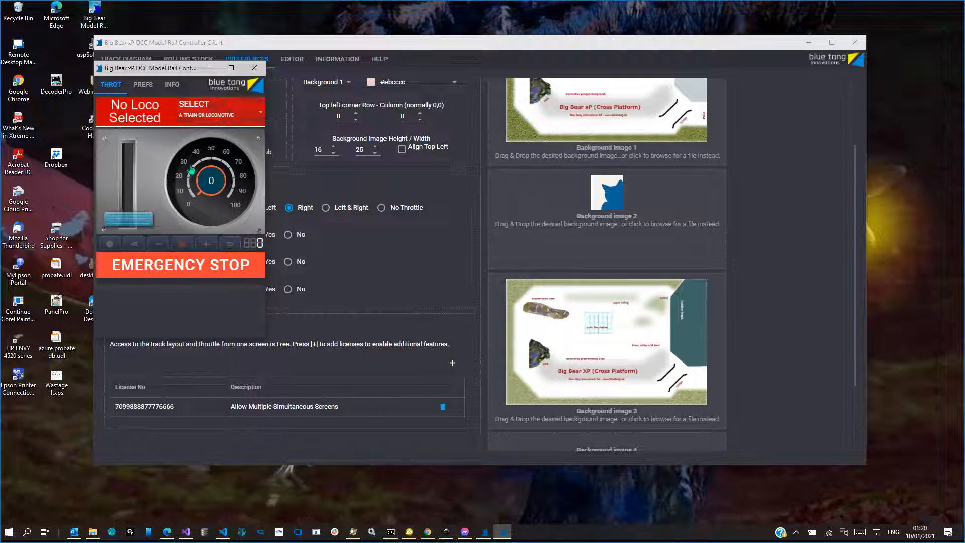
left_click(200, 116)
left_click(174, 190)
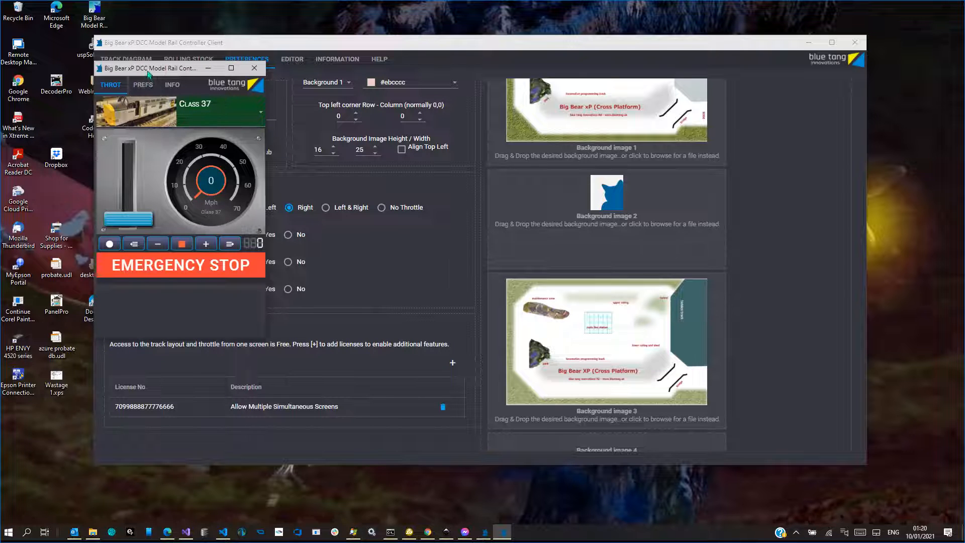
Arrange the throttle window and the main Big Bear window side by side, and show the track diagram
left_click_drag(147, 68, 97, 46)
left_click_drag(265, 45, 405, 47)
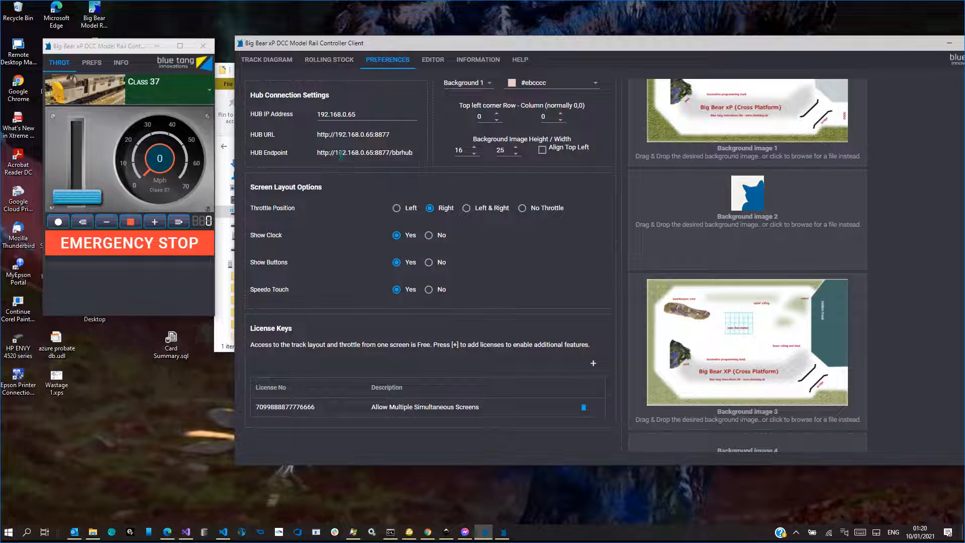
left_click(266, 59)
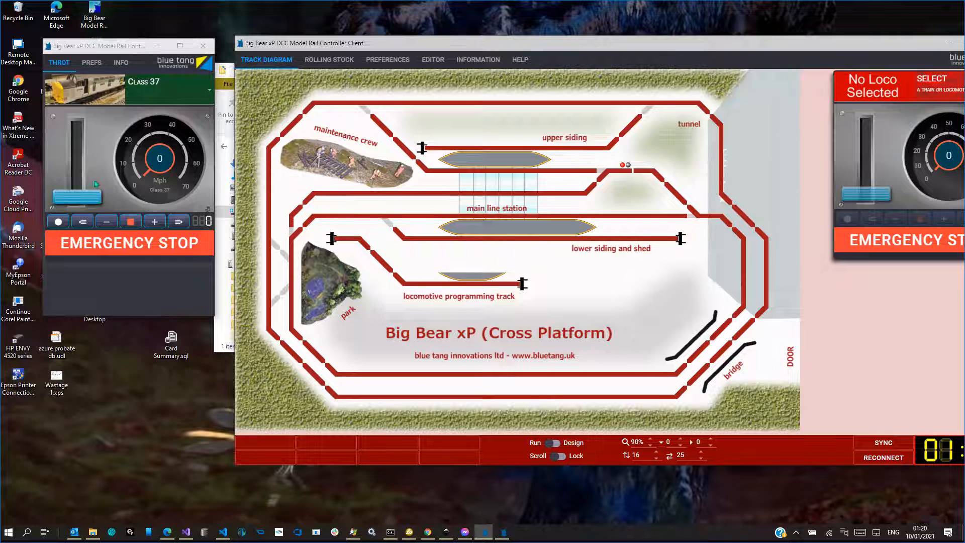
Move the main Big Bear window fully into view and select the Blue Two-car EMU in its throttle
mouse_move(86, 196)
left_mouse_down()
mouse_move(86, 158)
mouse_move(86, 197)
left_mouse_up()
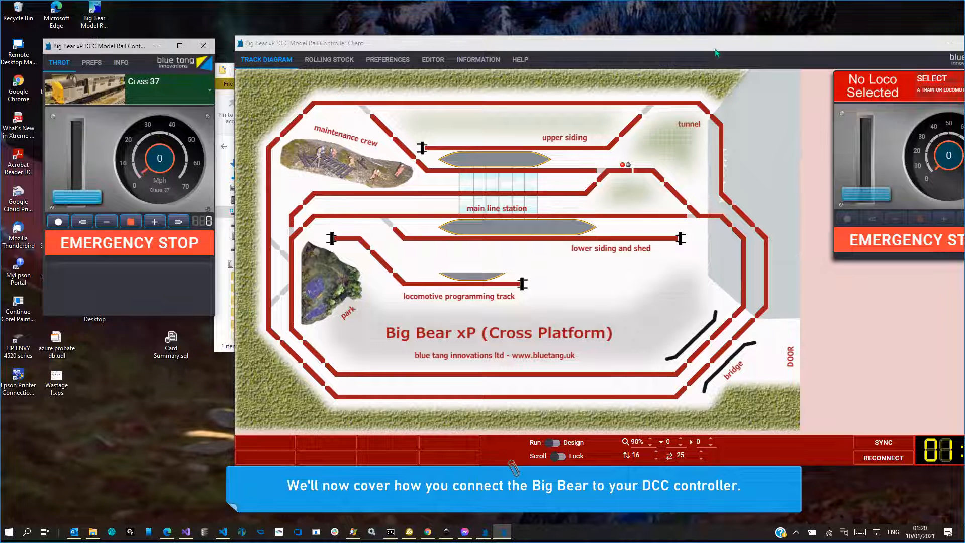
left_click_drag(715, 49, 615, 45)
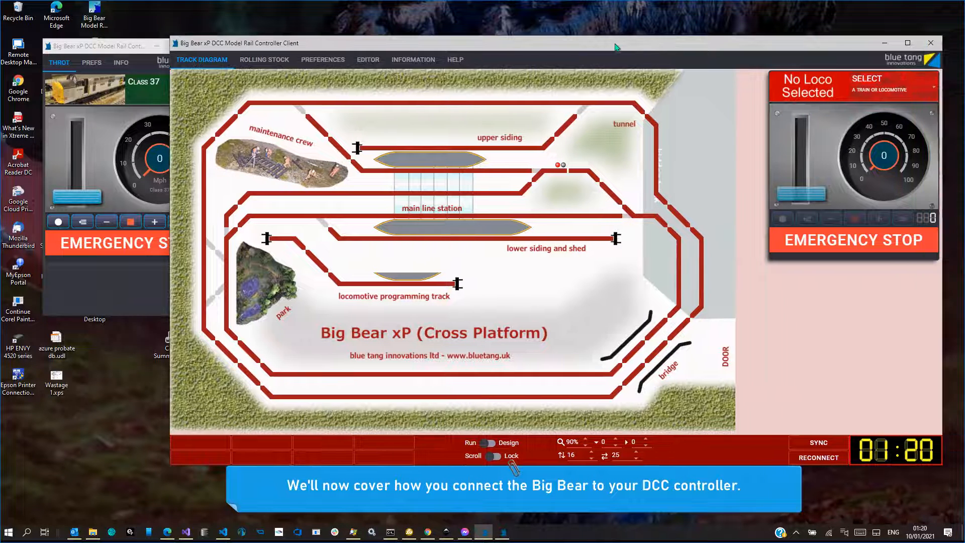
left_click(854, 93)
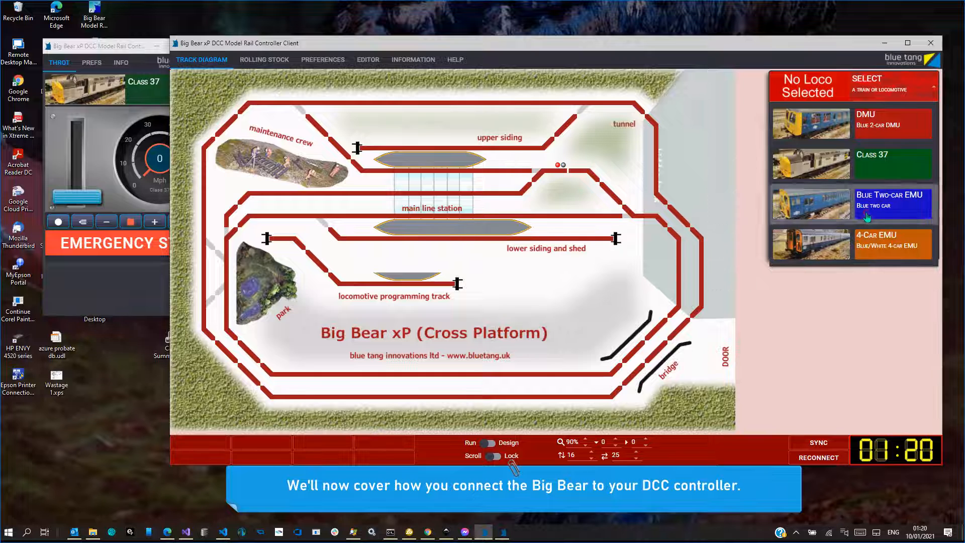
left_click(867, 217)
left_click_drag(808, 198, 794, 211)
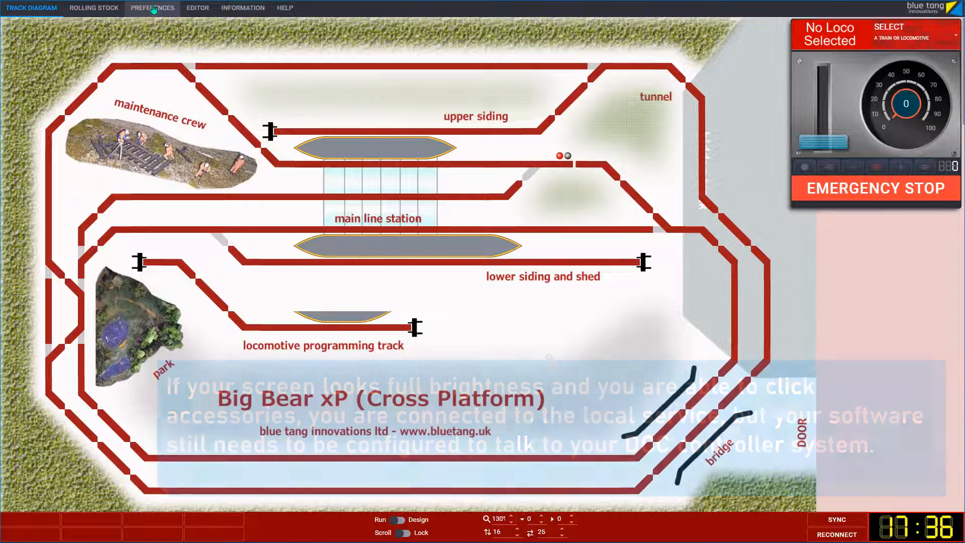
Open the preferences and choose LocoNet as the DCC controller type
left_click(153, 9)
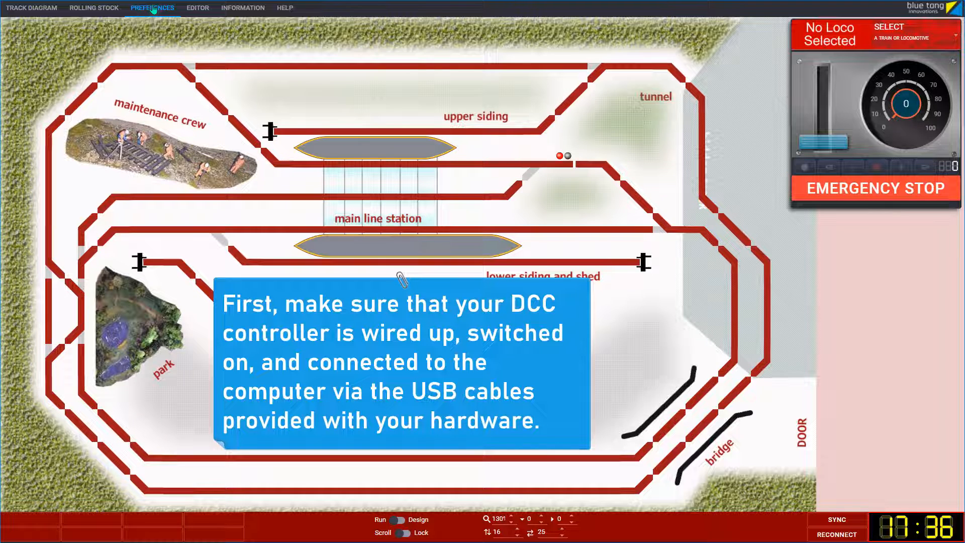
left_click(153, 9)
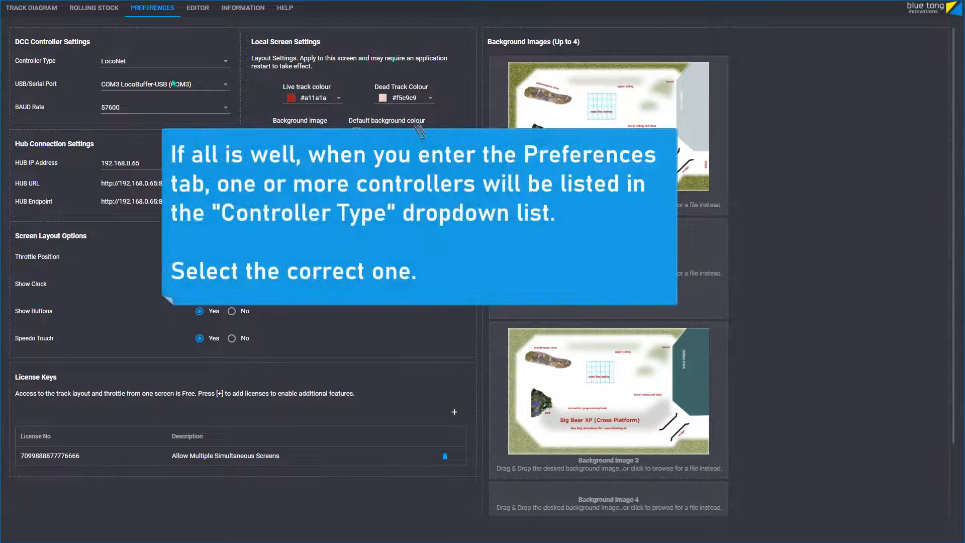
left_click(226, 64)
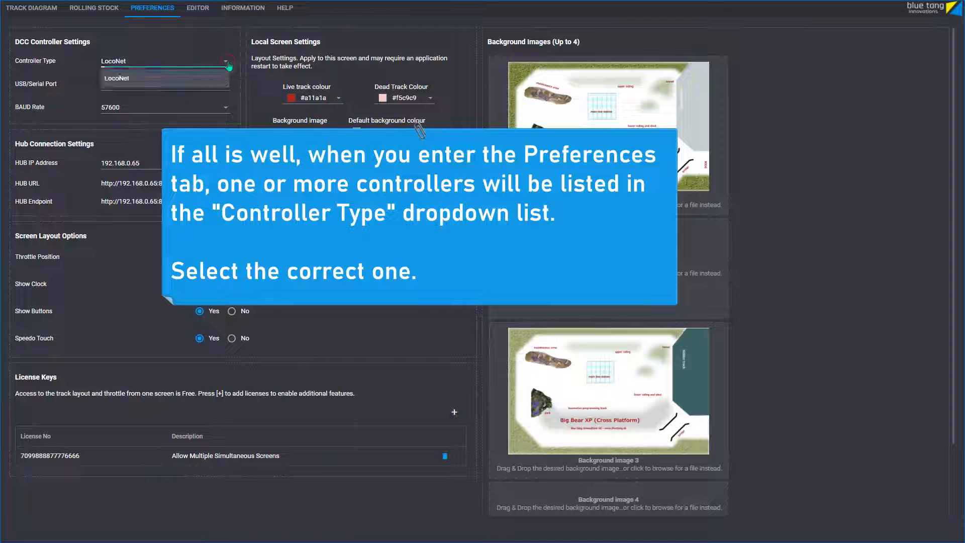
left_click(226, 78)
Keep the USB/Serial port on COM3 LocoBuffer-USB (COM3) and the BAUD rate at 57600, and return to the track diagram
left_click(224, 89)
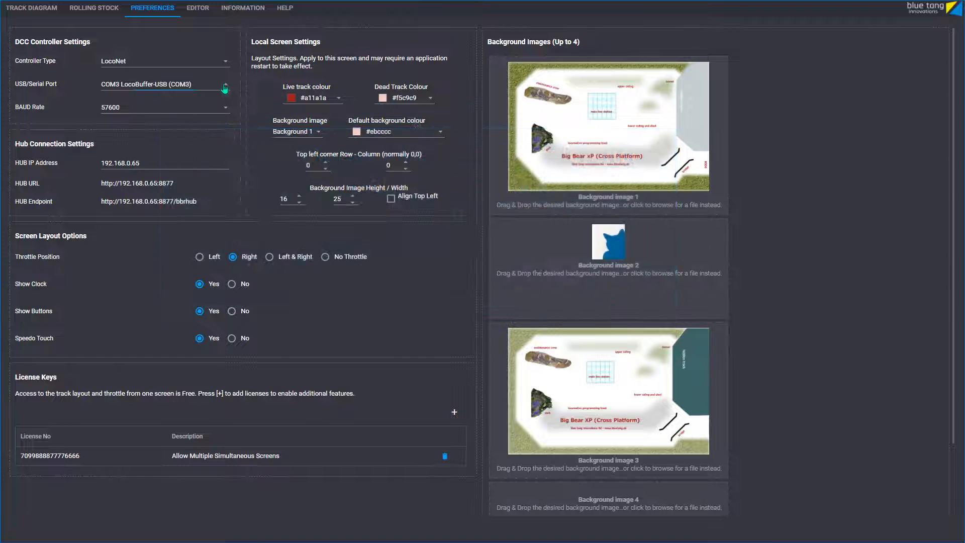
left_click(225, 89)
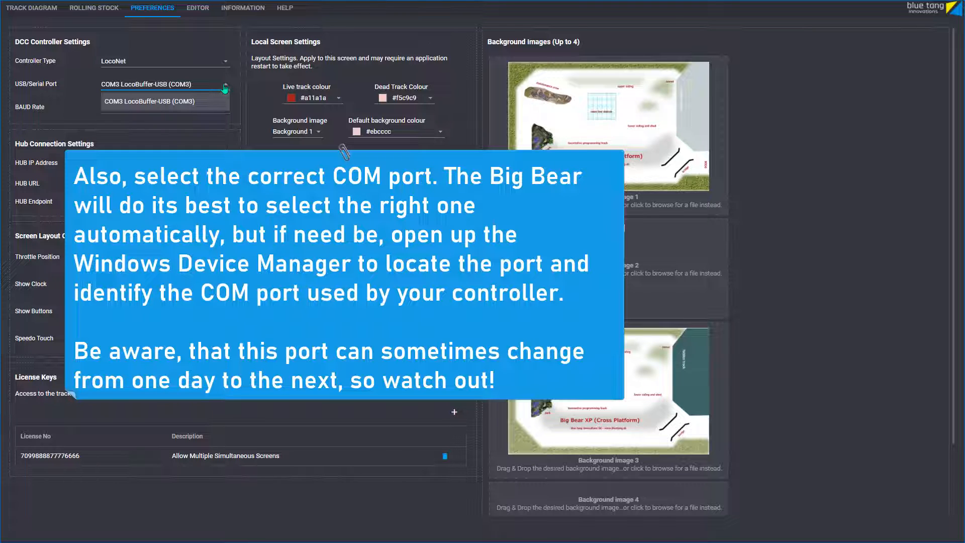
left_click(224, 89)
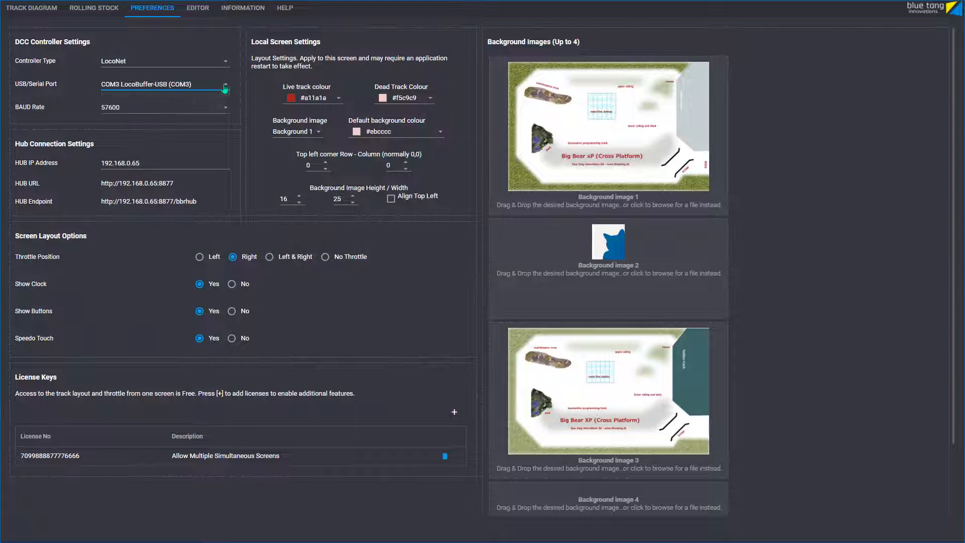
left_click(226, 110)
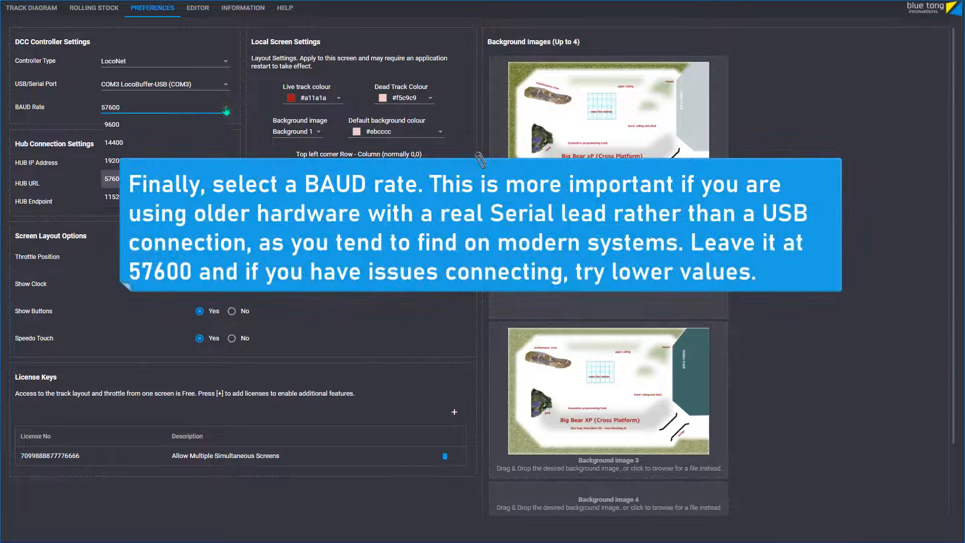
left_click(225, 110)
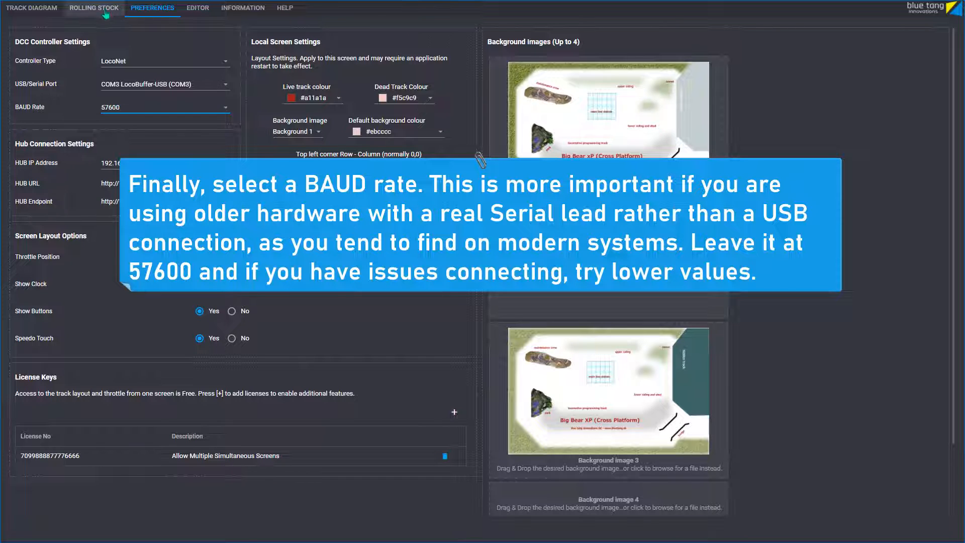
left_click(46, 9)
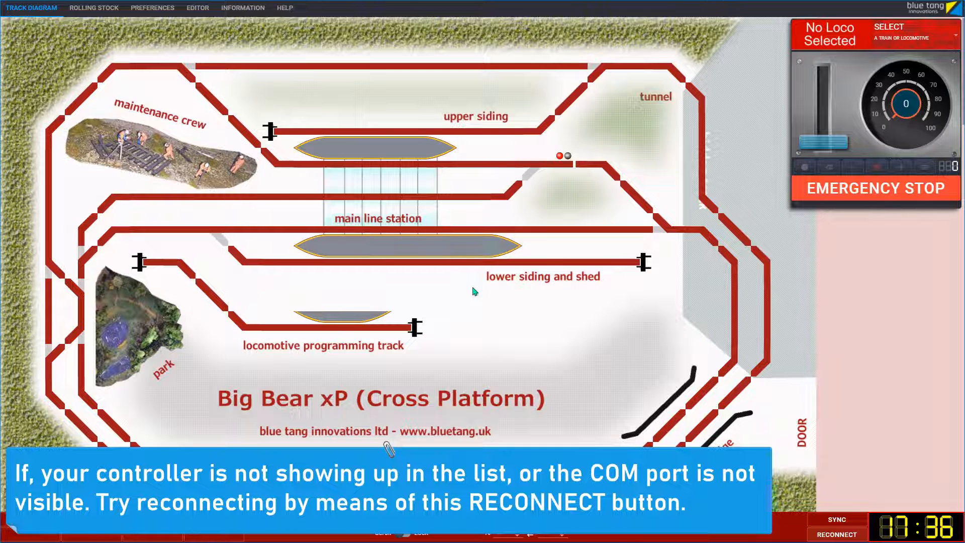
Switch to Windows Services and stop the Big Bear xP DCC Controller service
key("alt+Tab")
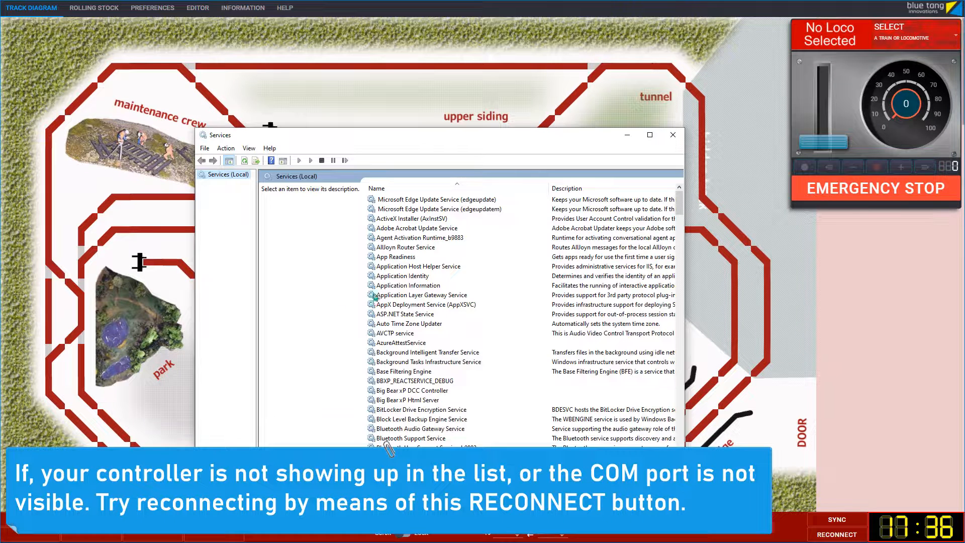
left_click(429, 396)
right_click(429, 396)
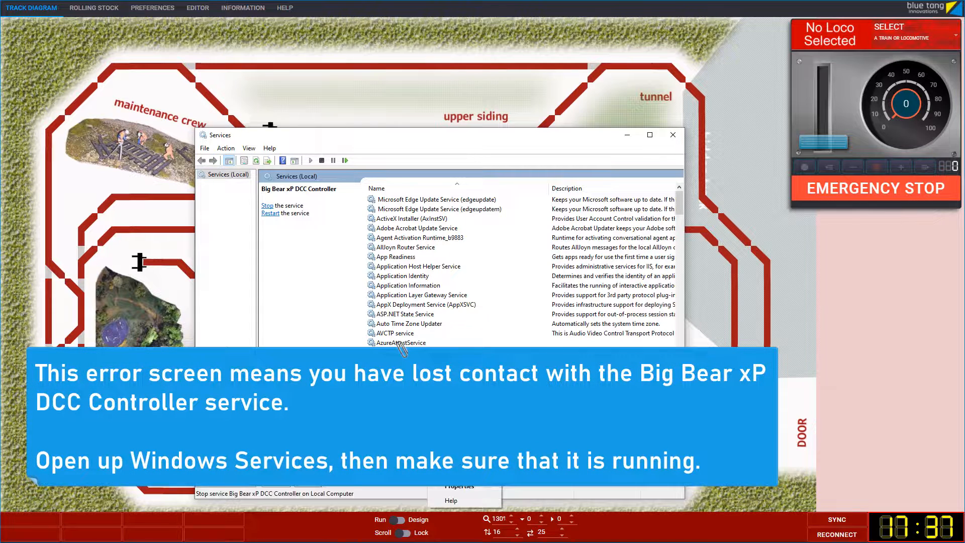
left_click(452, 409)
left_click_drag(480, 140, 0, 166)
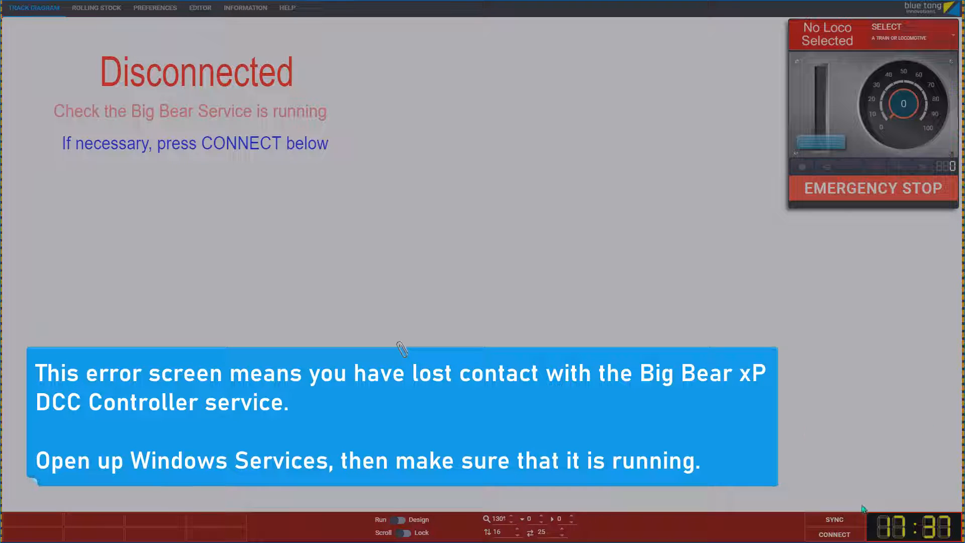
Try to reconnect Big Bear, and start the Big Bear xP DCC Controller service in Windows Services
left_click(838, 534)
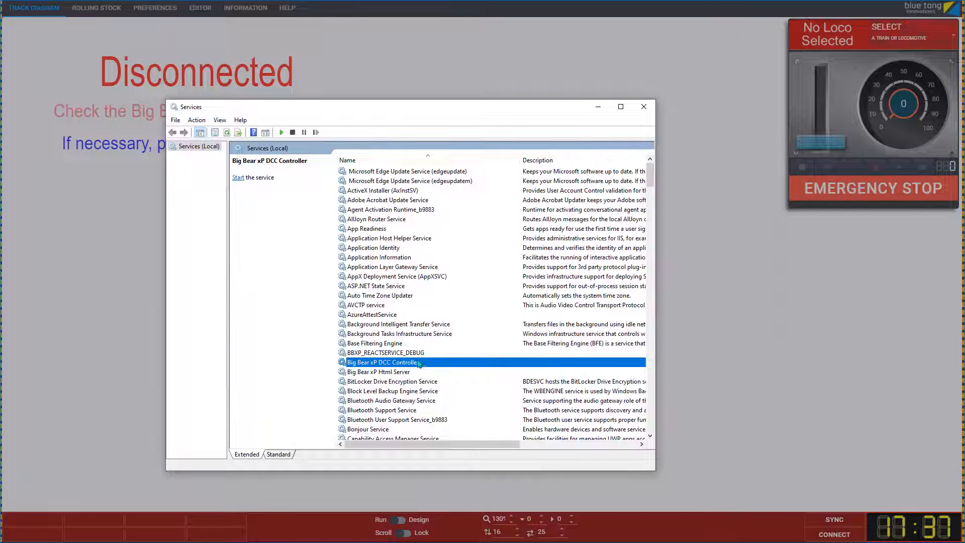
right_click(418, 363)
left_click(427, 367)
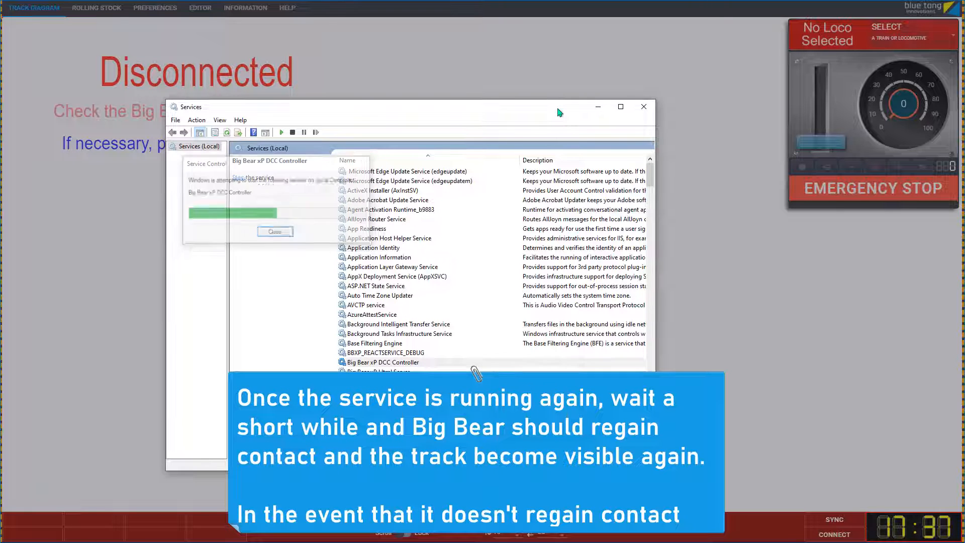
left_click_drag(558, 109, 0, 75)
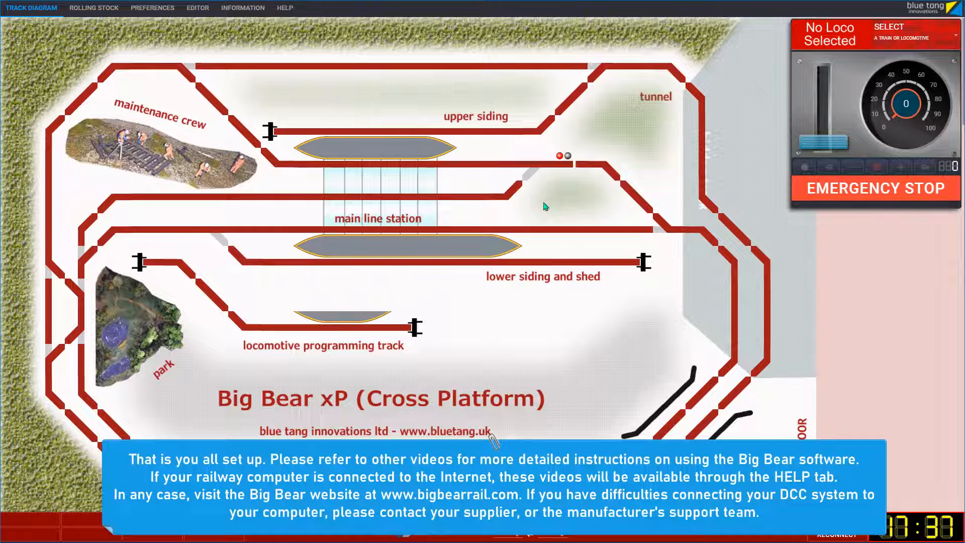
key("F1")
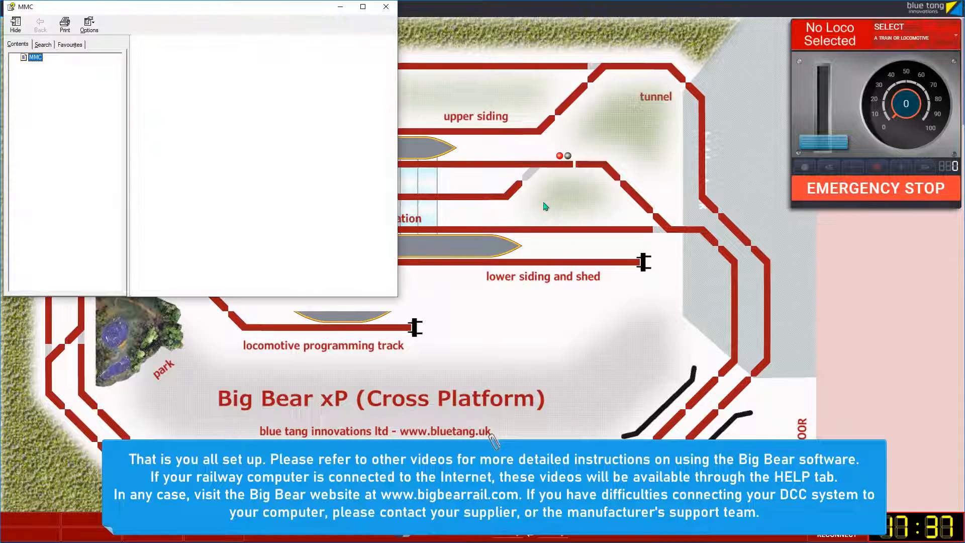
left_click(385, 7)
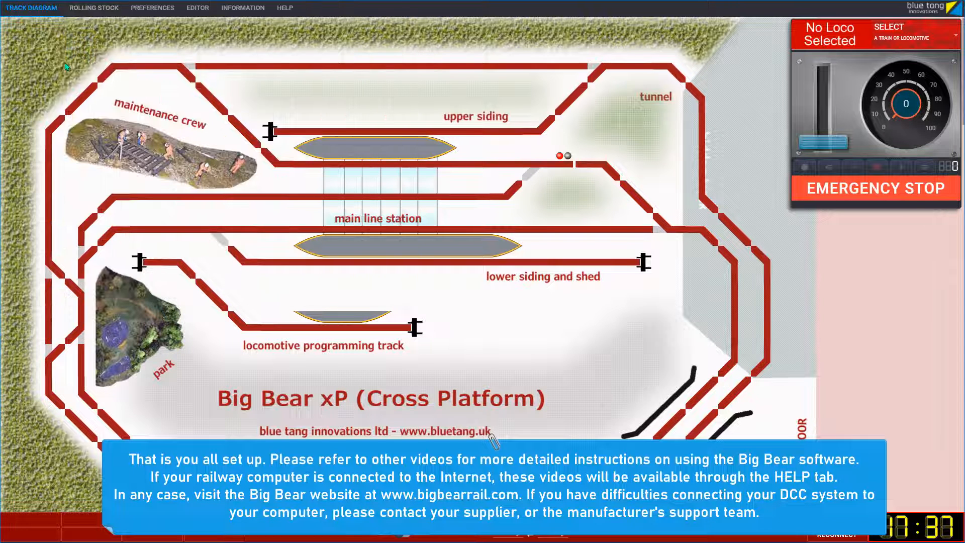